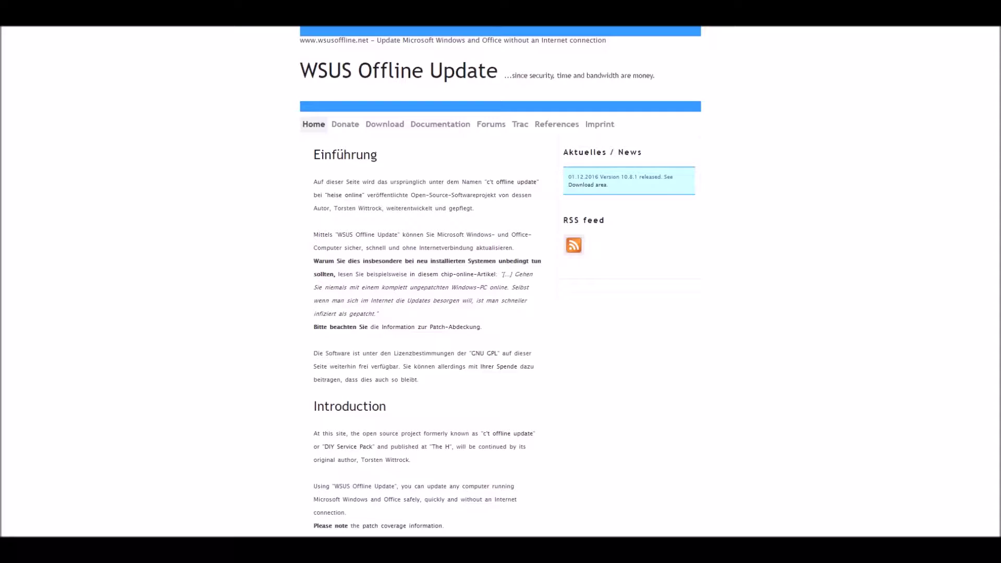
Step: Download wsusoffline1081.zip from wsusoffline.net and show it in its folder
{"action": "scroll", "coordinate": [501, 281], "scroll_direction": "down", "scroll_amount": 2}
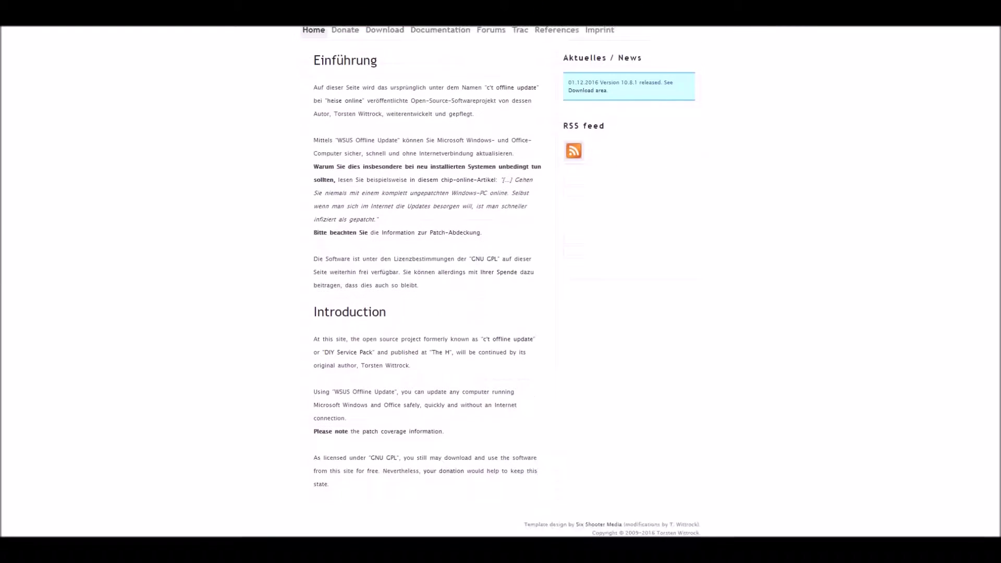
{"action": "scroll", "coordinate": [501, 282], "scroll_direction": "up", "scroll_amount": 2}
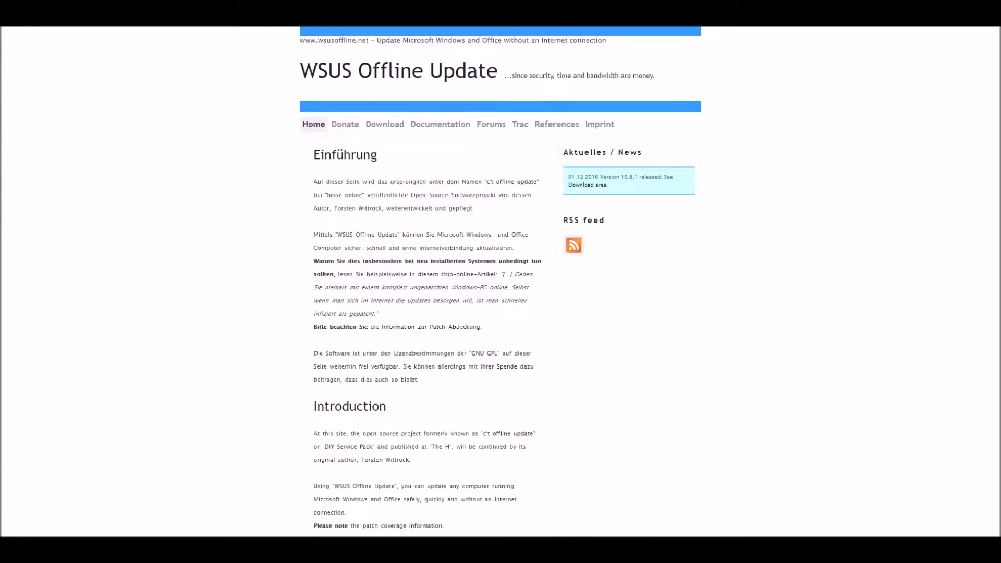
{"action": "left_click", "coordinate": [384, 124]}
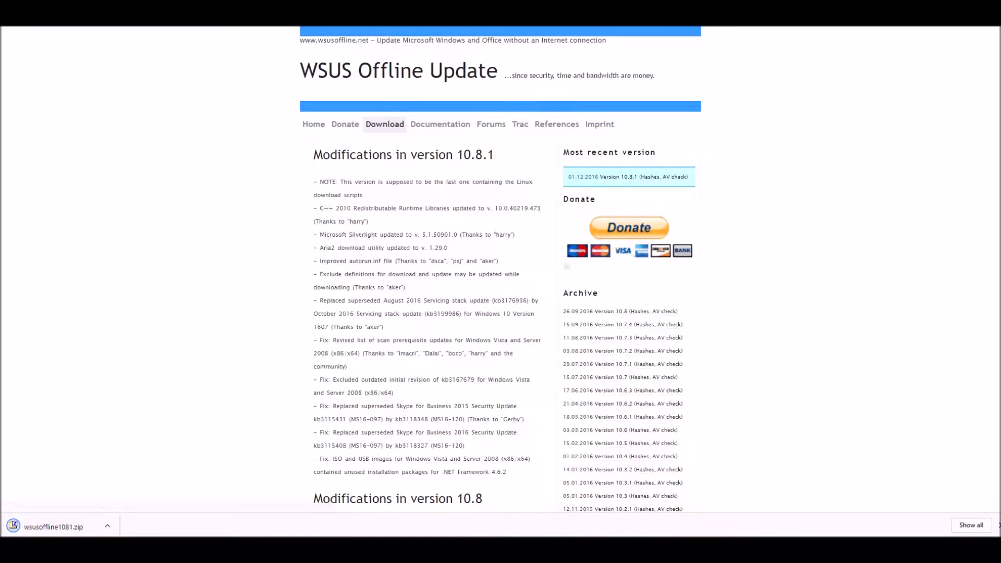
{"action": "right_click", "coordinate": [52, 527]}
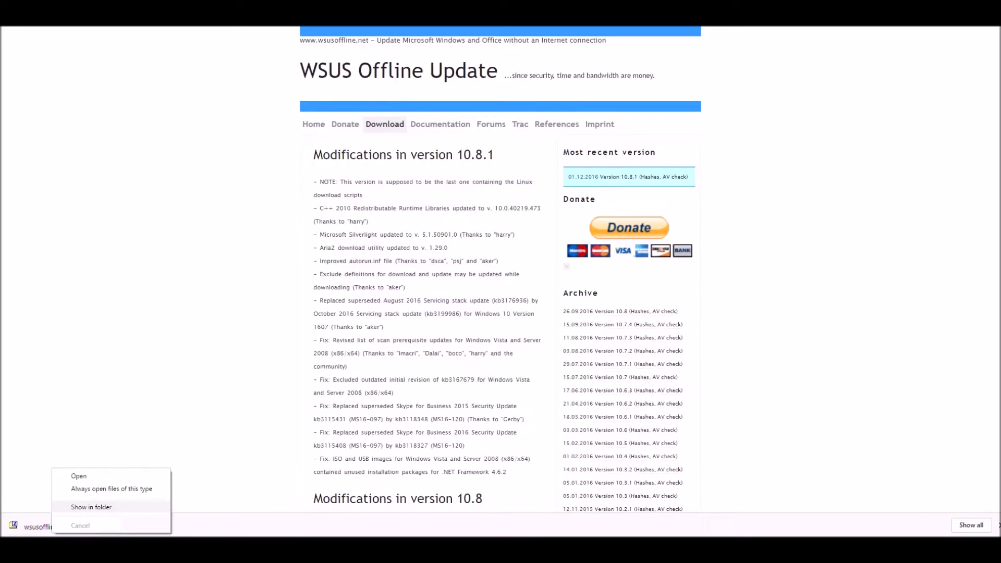
{"action": "left_click", "coordinate": [91, 507]}
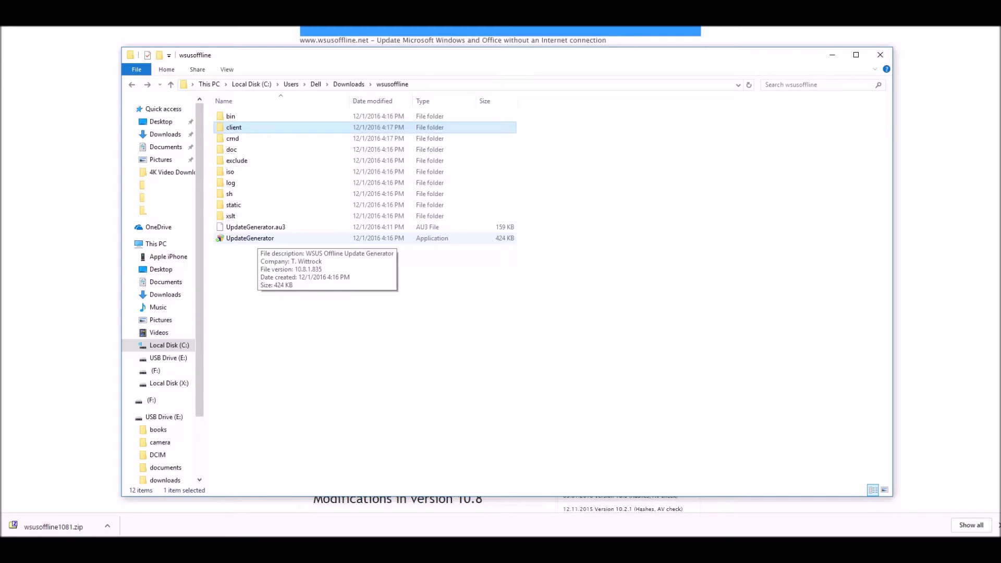
Step: Launch UpdateGenerator, tick Windows 10 x64 Global updates, and start the download
{"action": "double_click", "coordinate": [251, 238]}
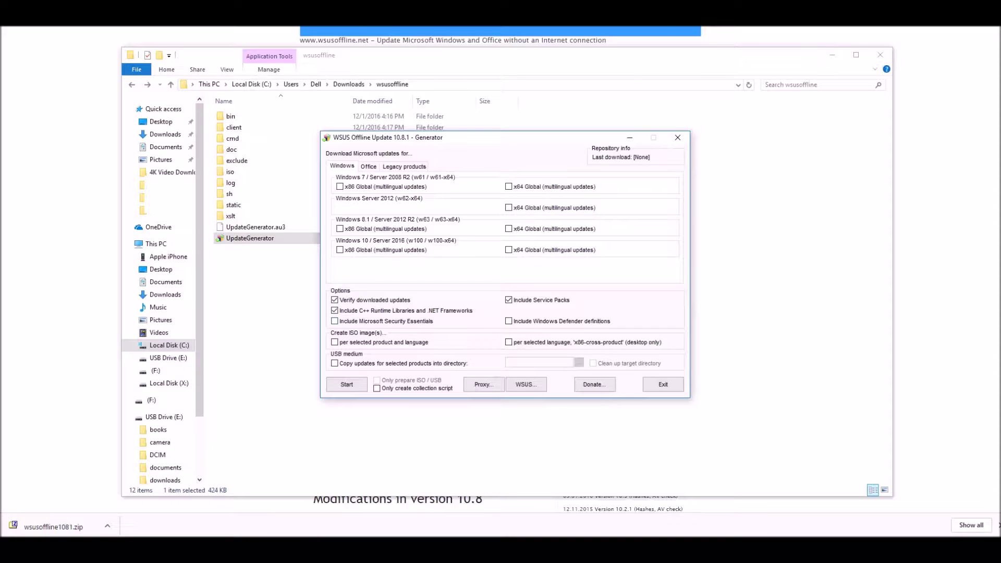
{"action": "left_click", "coordinate": [369, 166]}
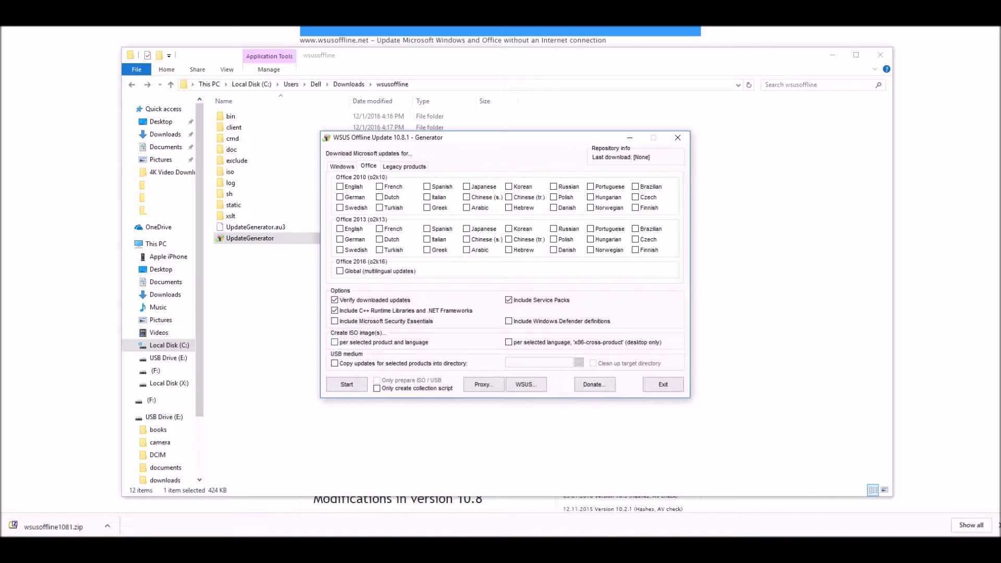
{"action": "left_click", "coordinate": [405, 166]}
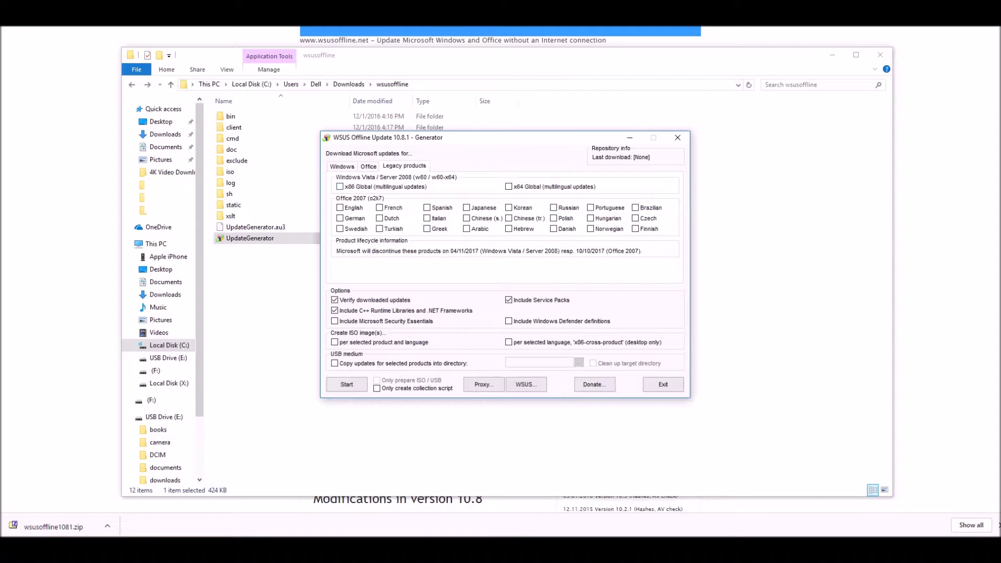
{"action": "left_click", "coordinate": [343, 166]}
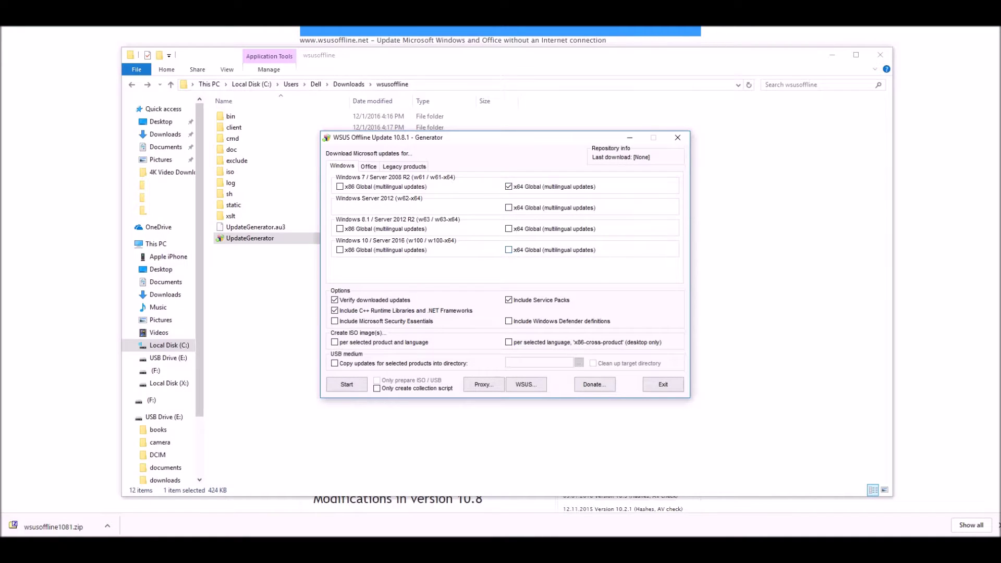
{"action": "left_click", "coordinate": [509, 250]}
{"action": "left_click", "coordinate": [347, 385]}
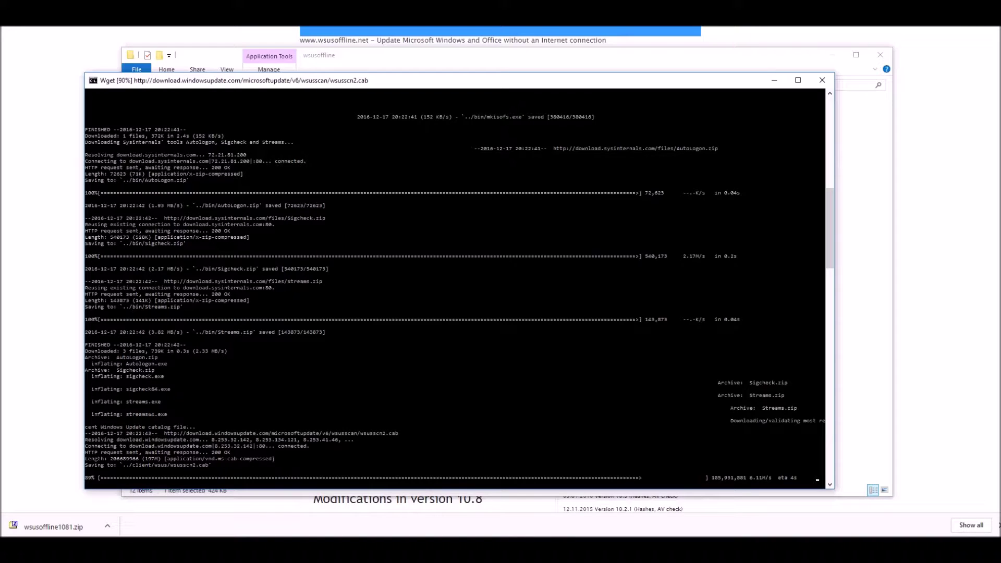
Step: Wait for the Wget console to finish downloading the updates
{"action": "left_click", "coordinate": [899, 548]}
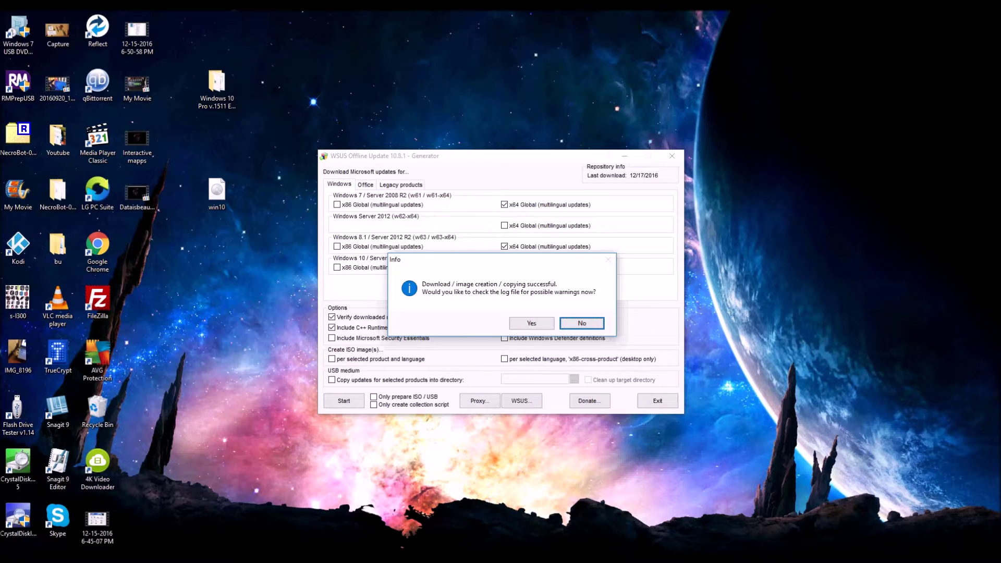
Step: Open the download log in Notepad, scroll through it for warnings, and close it
{"action": "key", "text": "Return"}
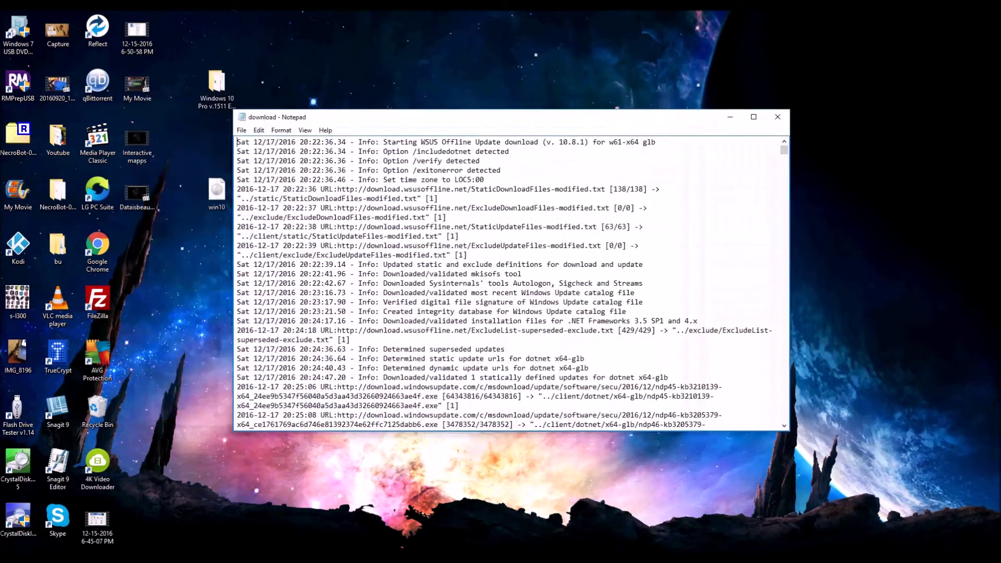
{"action": "scroll", "coordinate": [504, 281], "scroll_direction": "down", "scroll_amount": 4}
{"action": "scroll", "coordinate": [511, 282], "scroll_direction": "down", "scroll_amount": 4}
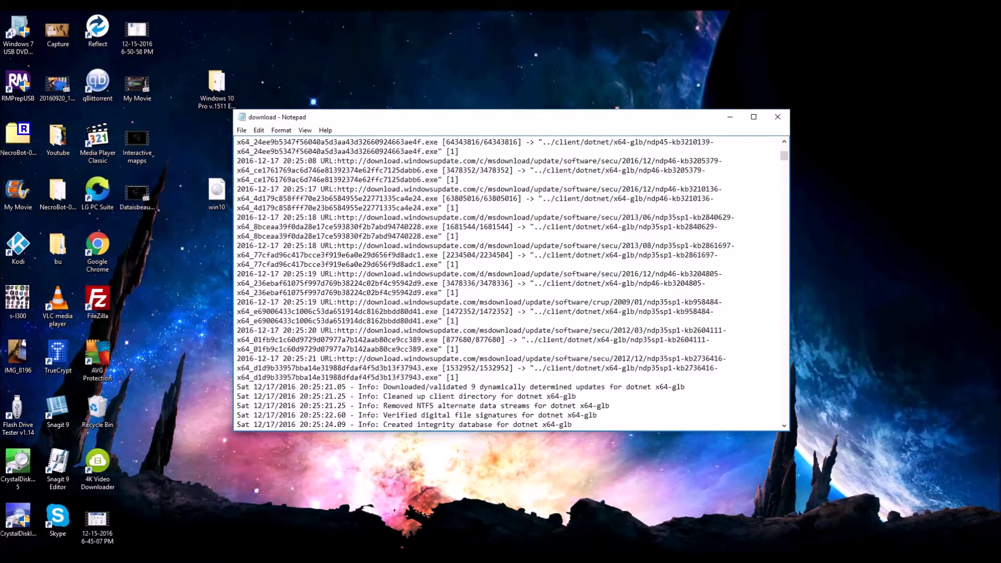
{"action": "scroll", "coordinate": [511, 282], "scroll_direction": "down", "scroll_amount": 5}
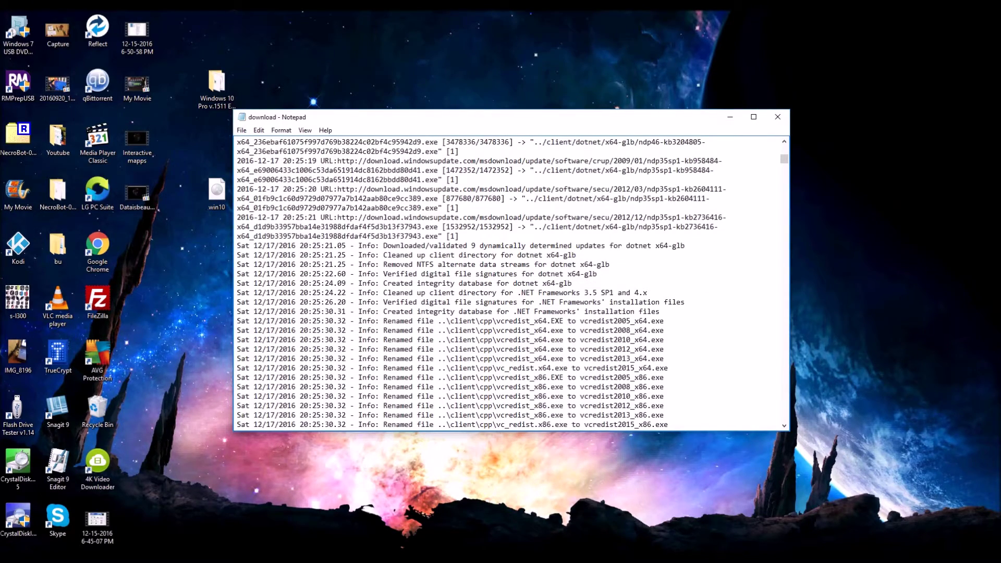
{"action": "scroll", "coordinate": [511, 281], "scroll_direction": "down", "scroll_amount": 3}
{"action": "scroll", "coordinate": [512, 282], "scroll_direction": "down", "scroll_amount": 6}
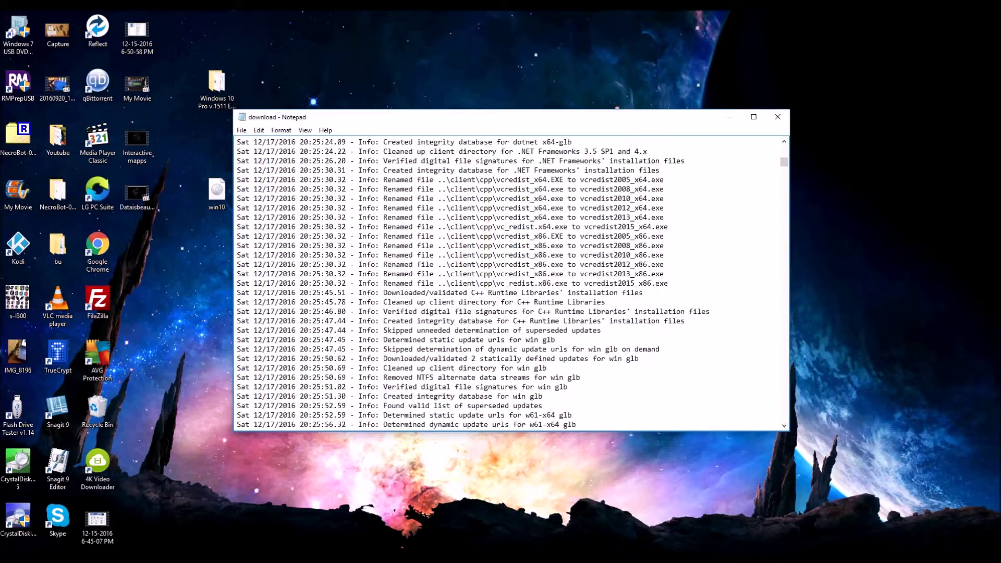
{"action": "scroll", "coordinate": [511, 281], "scroll_direction": "down", "scroll_amount": 9}
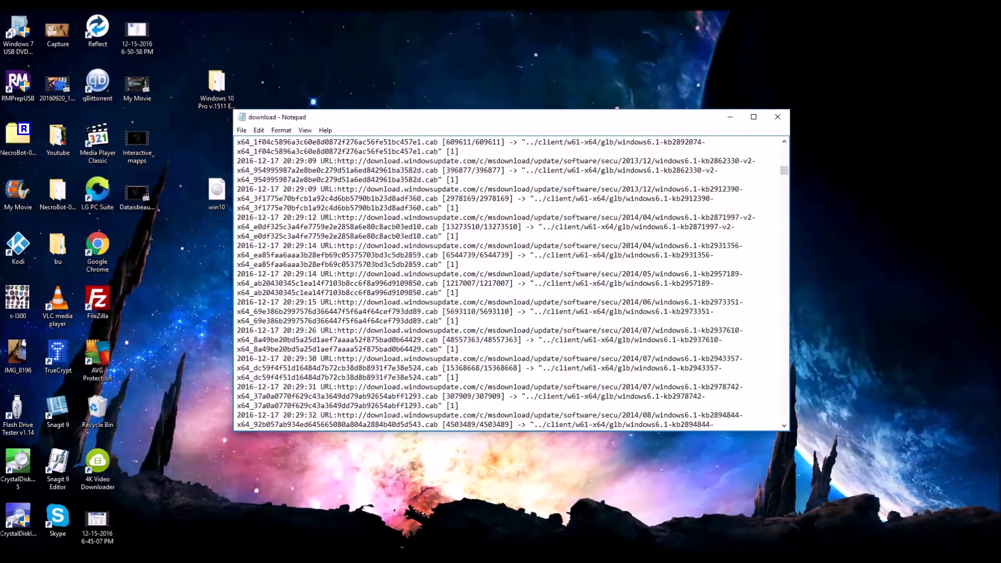
{"action": "scroll", "coordinate": [511, 282], "scroll_direction": "down", "scroll_amount": 15}
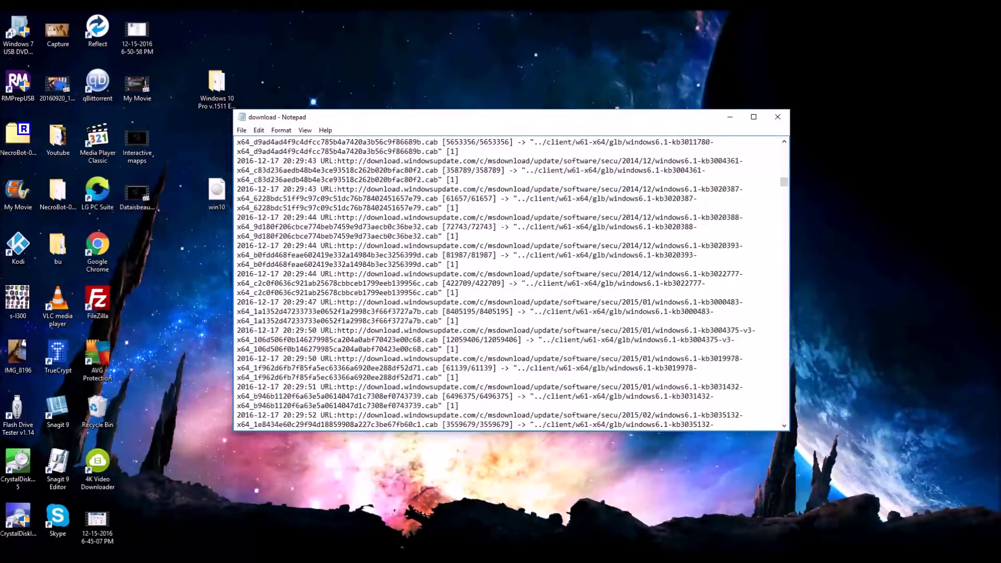
{"action": "scroll", "coordinate": [512, 281], "scroll_direction": "down", "scroll_amount": 15}
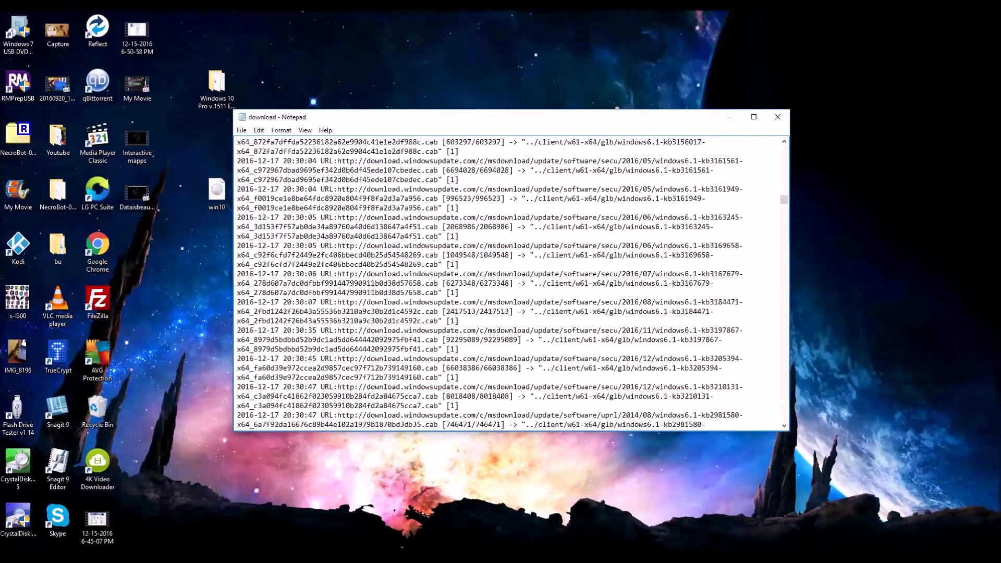
{"action": "left_click", "coordinate": [778, 116]}
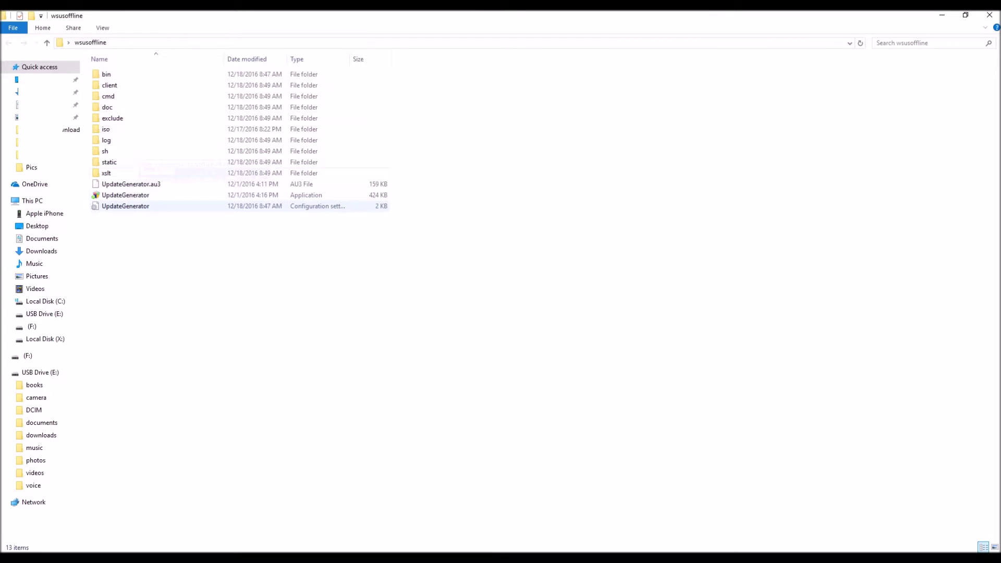
Step: Launch UpdateInstaller from the client folder
{"action": "double_click", "coordinate": [110, 85]}
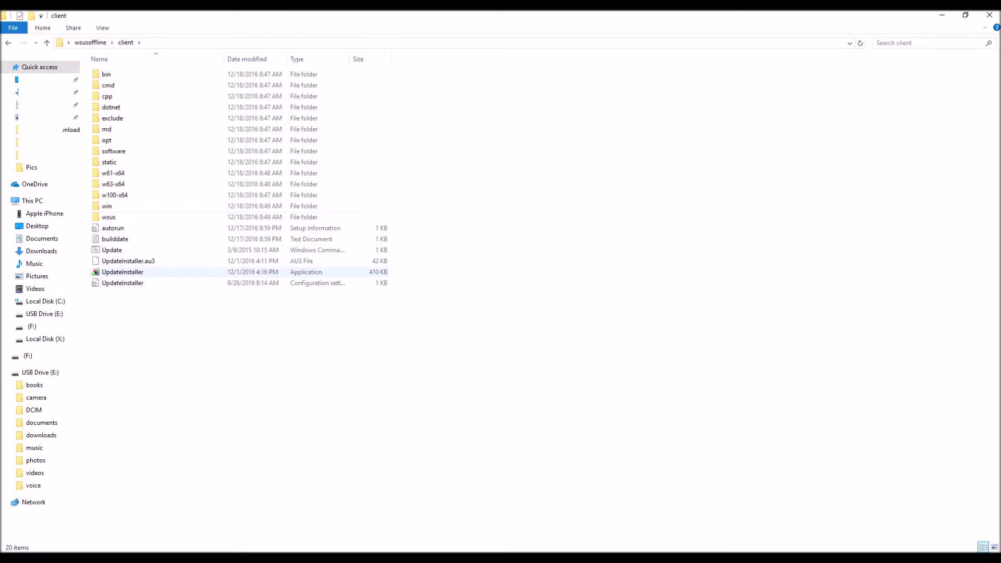
{"action": "left_click", "coordinate": [122, 272]}
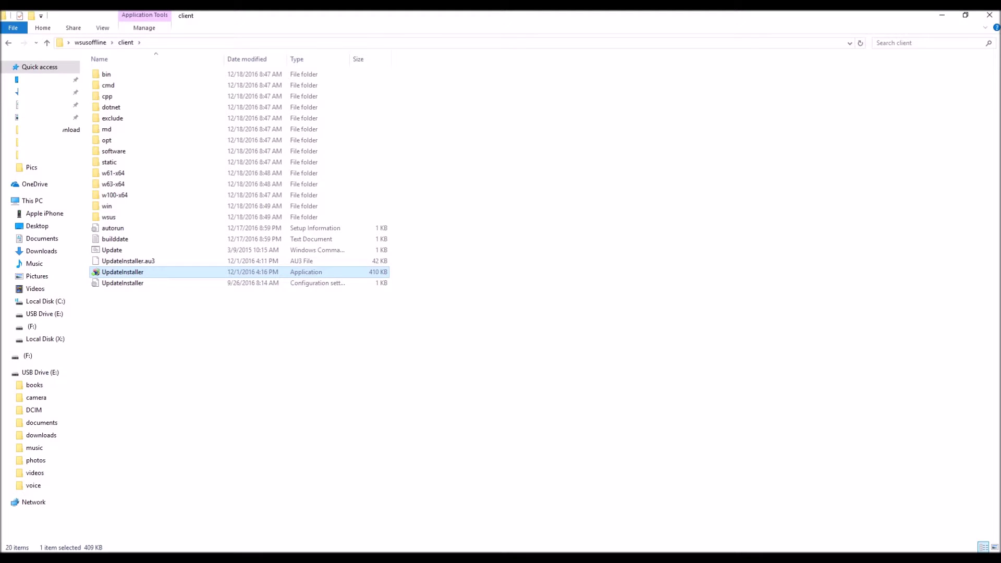
{"action": "key", "text": "Return"}
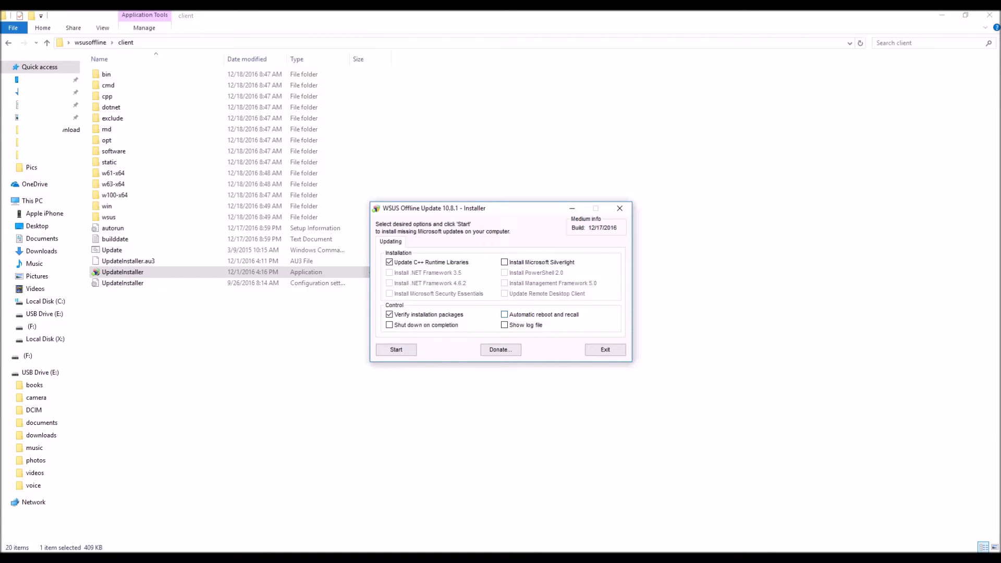
Step: Enable automatic reboot and recall, accept the UAC warning, and start installing updates
{"action": "left_click", "coordinate": [505, 314]}
{"action": "key", "text": "Left"}
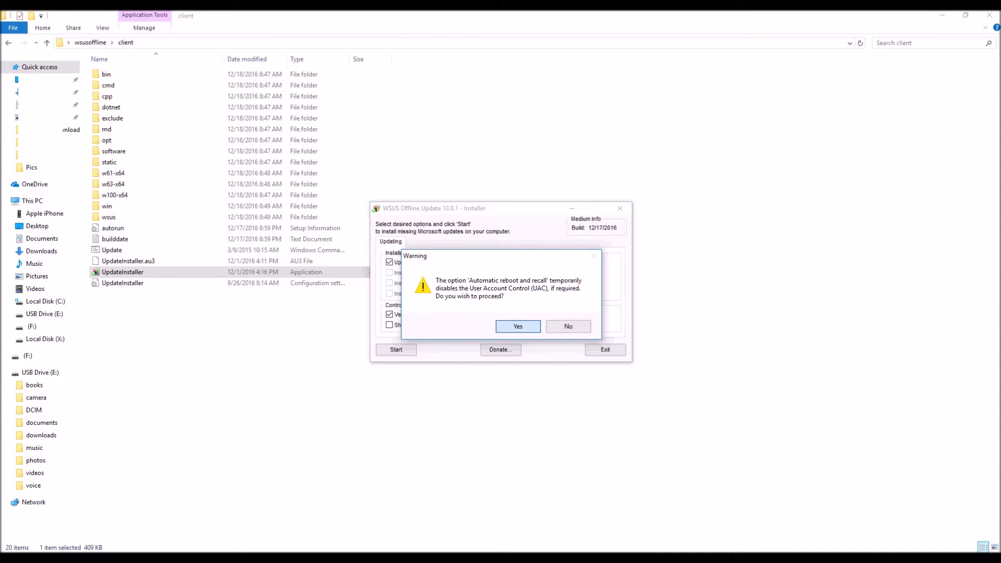
{"action": "key", "text": "Return"}
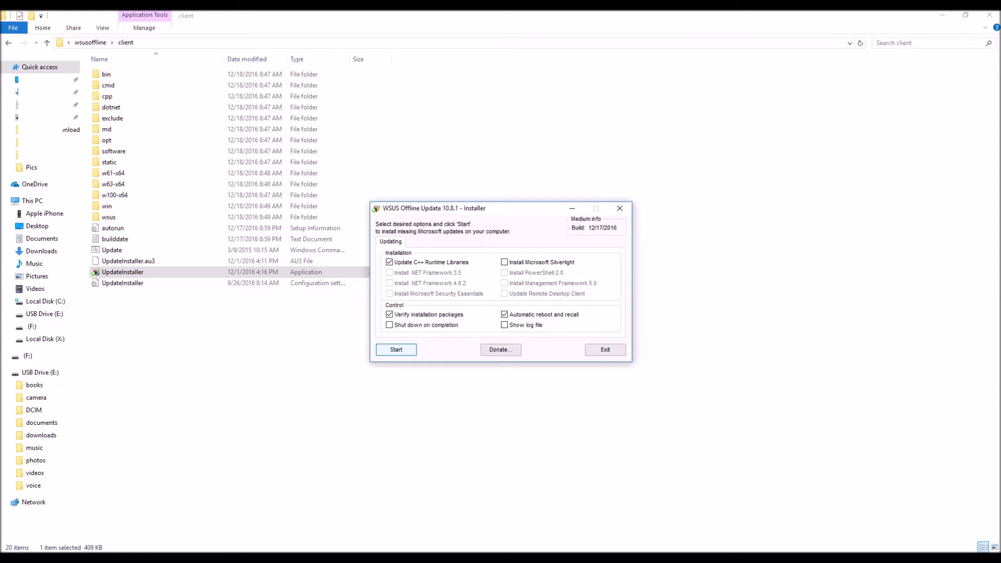
{"action": "key", "text": "Return"}
{"action": "key", "text": "super+Up"}
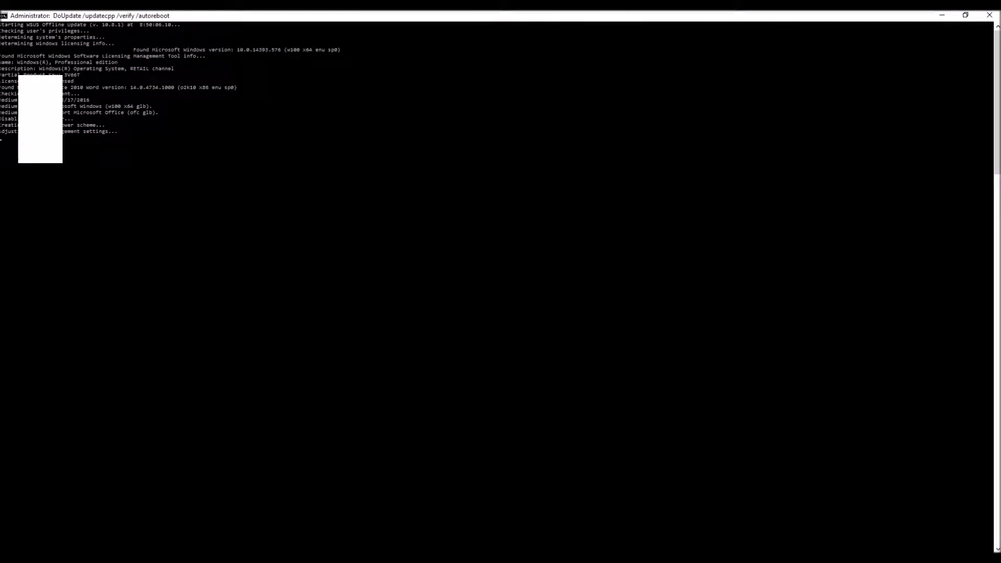
Step: Restore the maximized DoUpdate console to a smaller window while installation runs
{"action": "key", "text": "super+Down"}
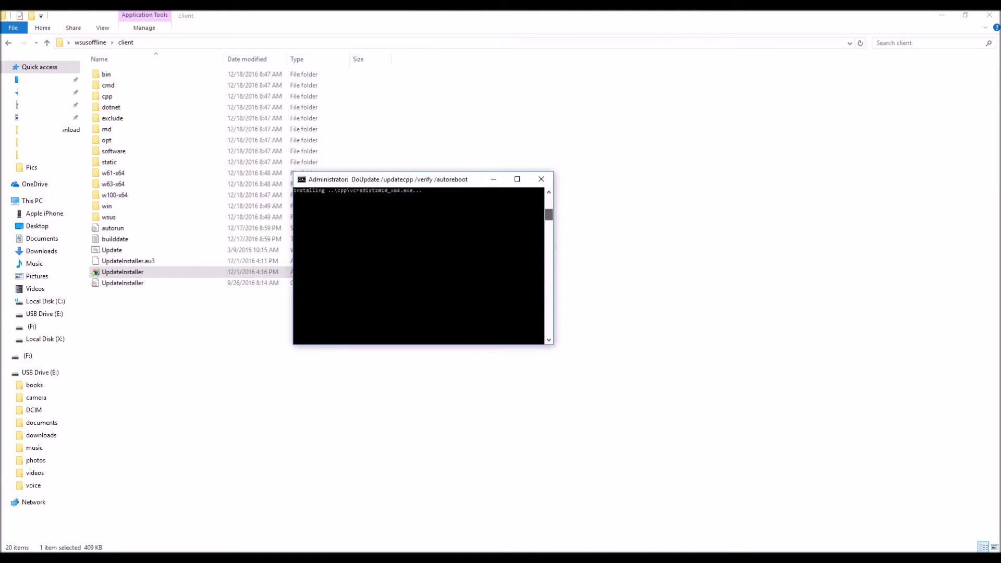